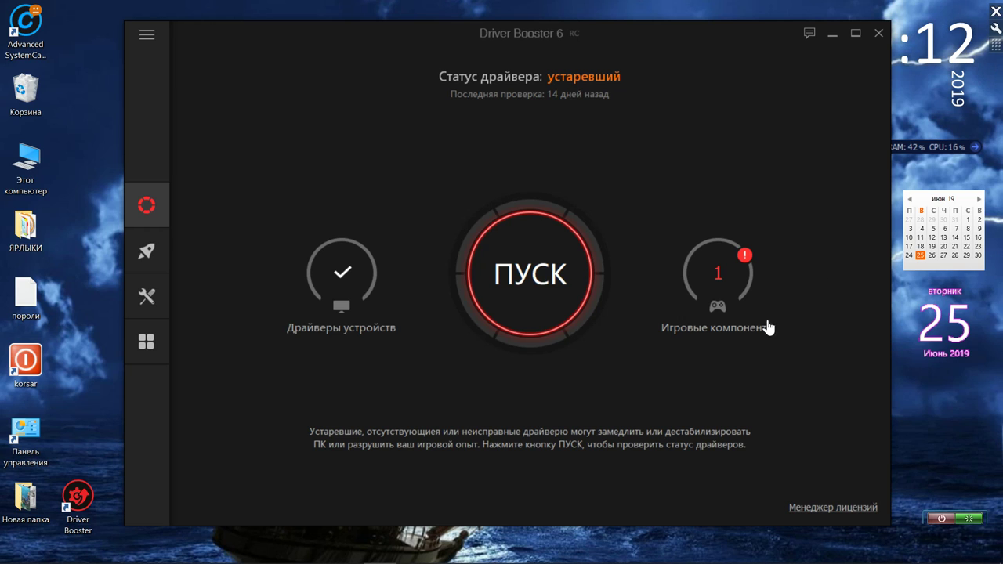
- Scan the computer for outdated drivers and game components, and review the list of scan results
{"action": "left_click", "coordinate": [554, 280]}
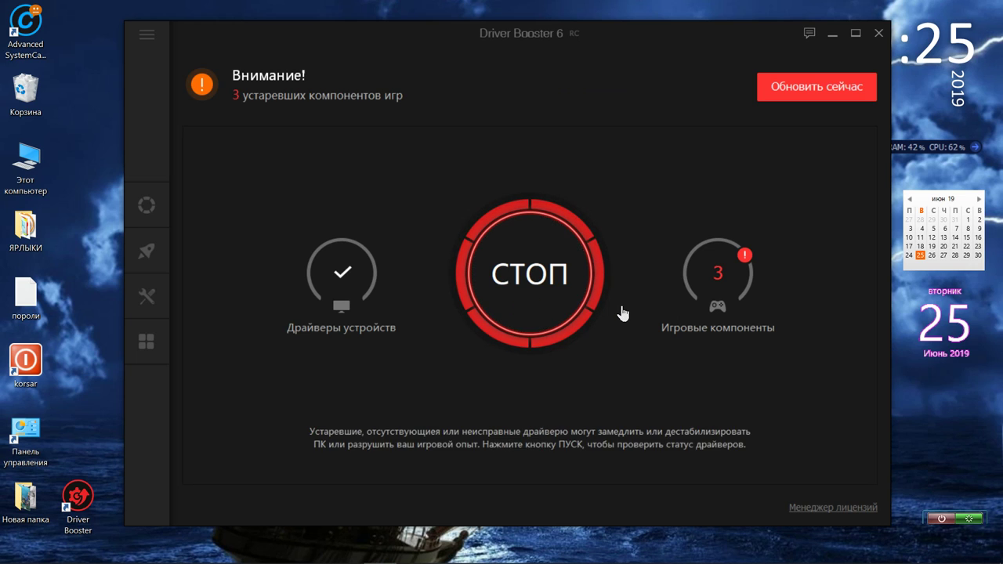
{"action": "scroll", "coordinate": [622, 314], "scroll_direction": "down", "scroll_amount": 15}
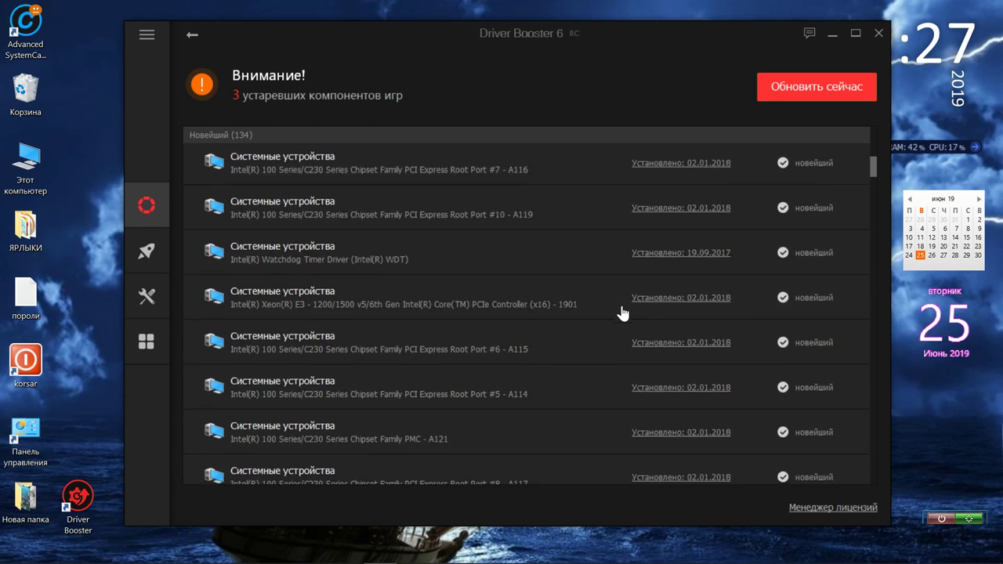
{"action": "scroll", "coordinate": [622, 314], "scroll_direction": "up", "scroll_amount": 15}
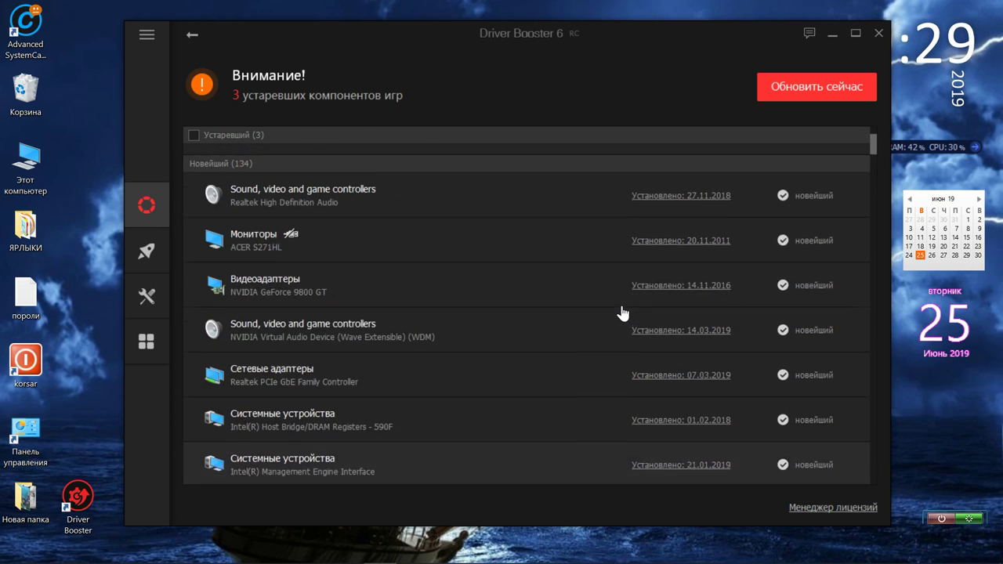
{"action": "scroll", "coordinate": [622, 313], "scroll_direction": "up", "scroll_amount": 1}
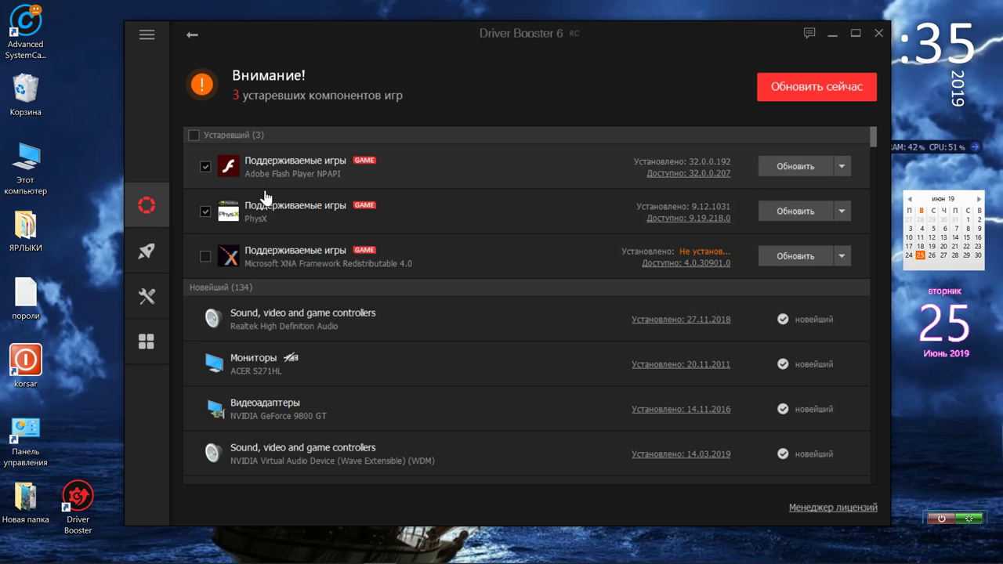
- Update the selected outdated game components, Adobe Flash Player NPAPI and PhysX, and review the driver list
{"action": "left_click", "coordinate": [822, 94]}
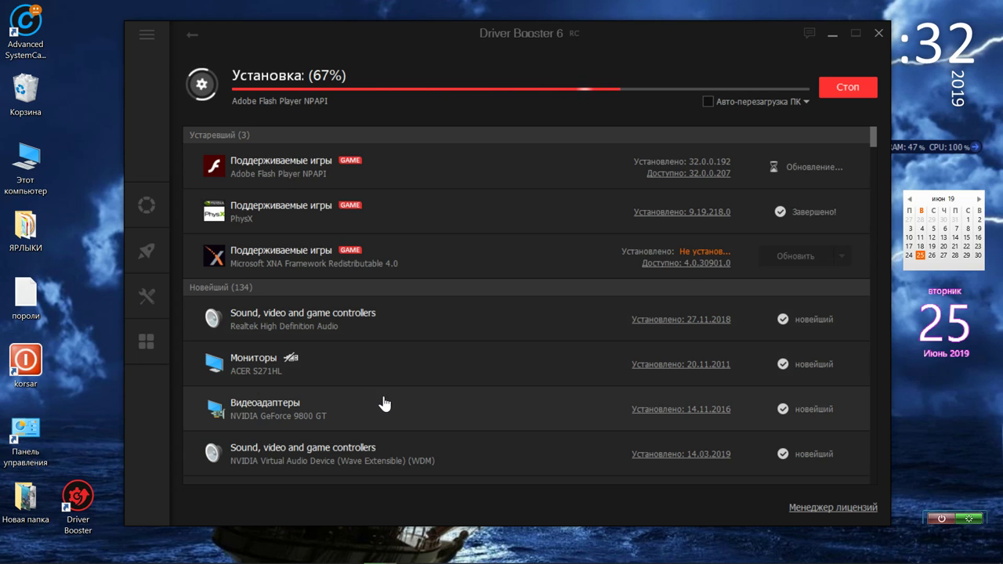
{"action": "scroll", "coordinate": [384, 404], "scroll_direction": "down", "scroll_amount": 3}
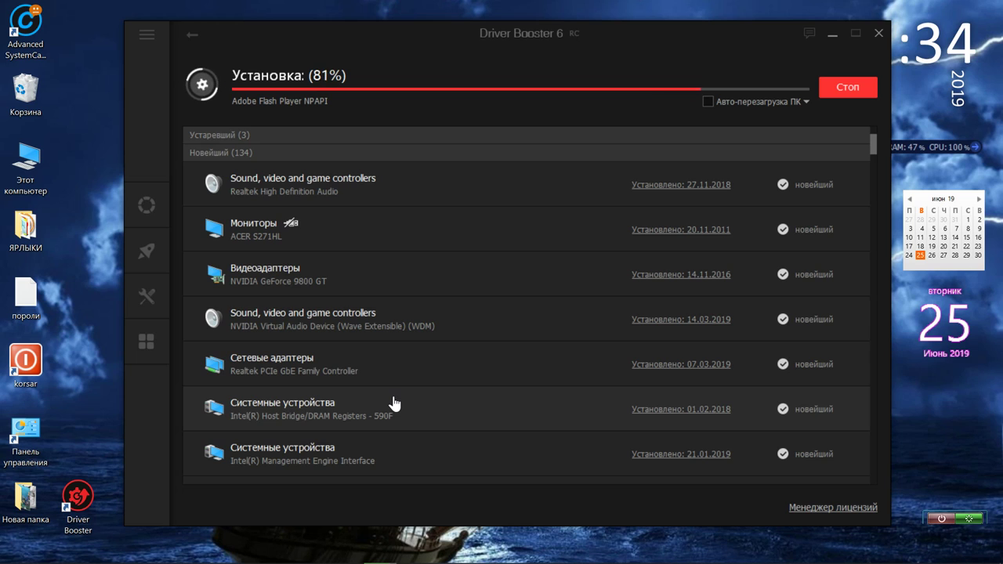
{"action": "scroll", "coordinate": [395, 404], "scroll_direction": "up", "scroll_amount": 3}
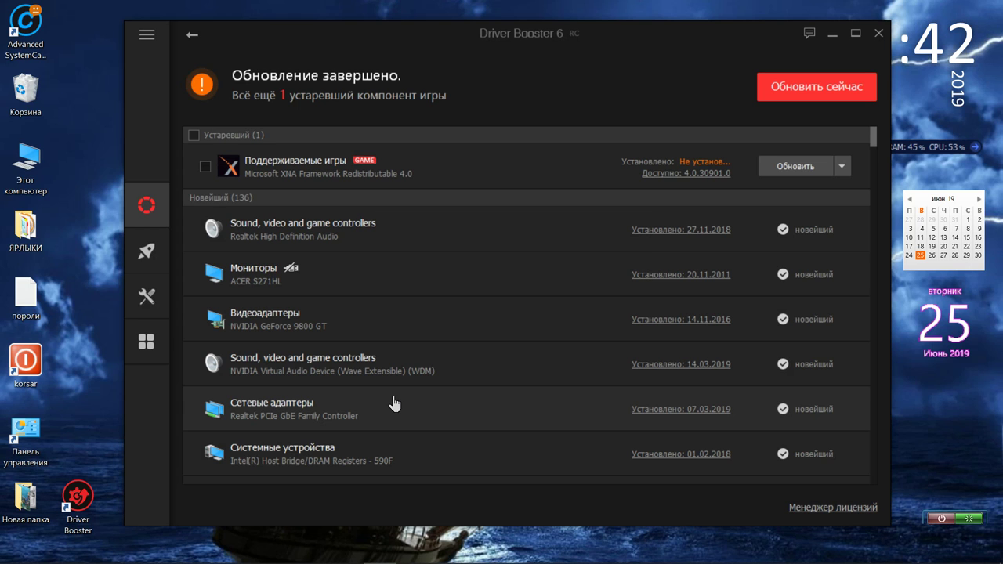
{"action": "scroll", "coordinate": [394, 404], "scroll_direction": "down", "scroll_amount": 3}
{"action": "scroll", "coordinate": [392, 403], "scroll_direction": "up", "scroll_amount": 3}
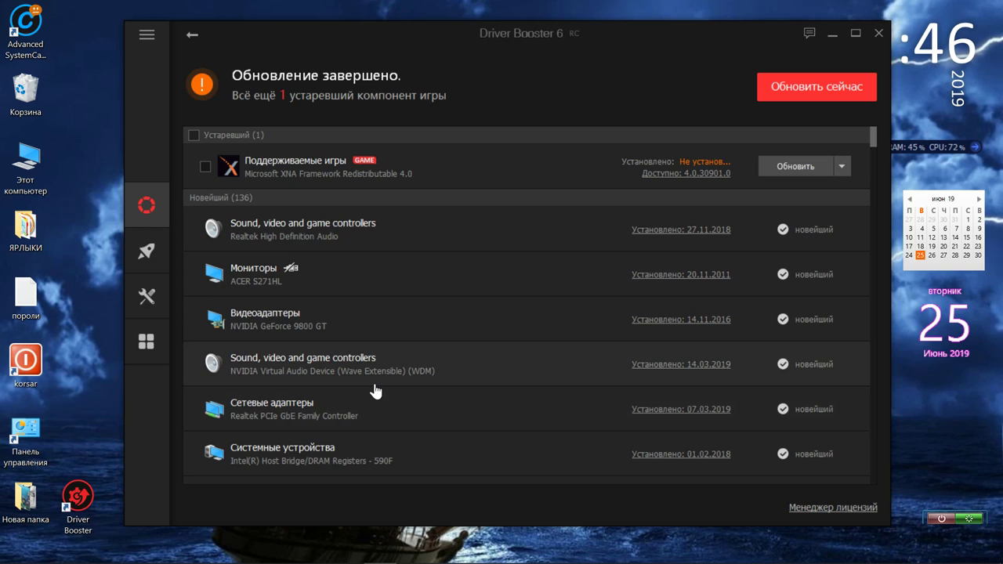
- Look through the game boost and system optimization, tools and action center sections, and return to the update results
{"action": "left_click", "coordinate": [141, 251]}
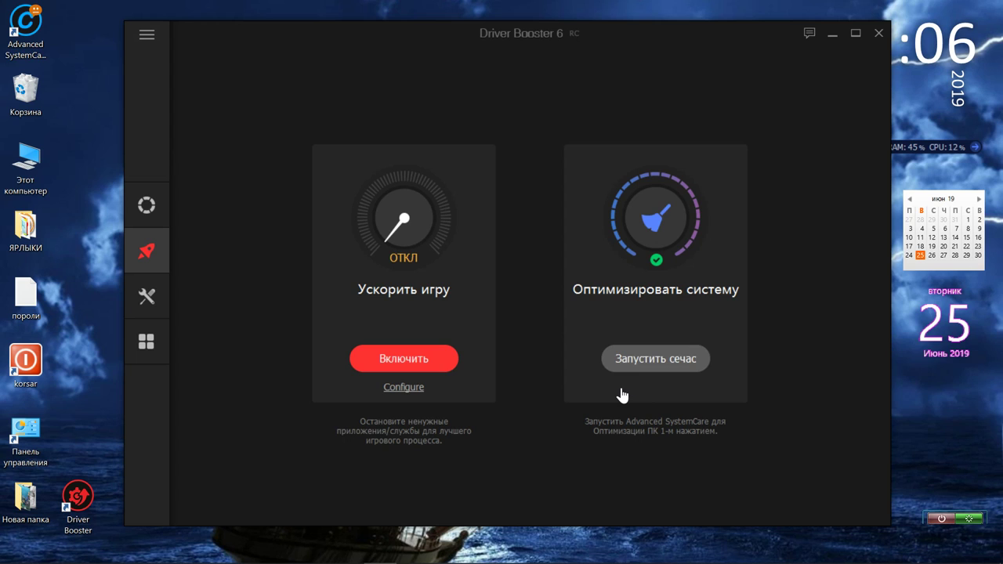
{"action": "left_click", "coordinate": [157, 300]}
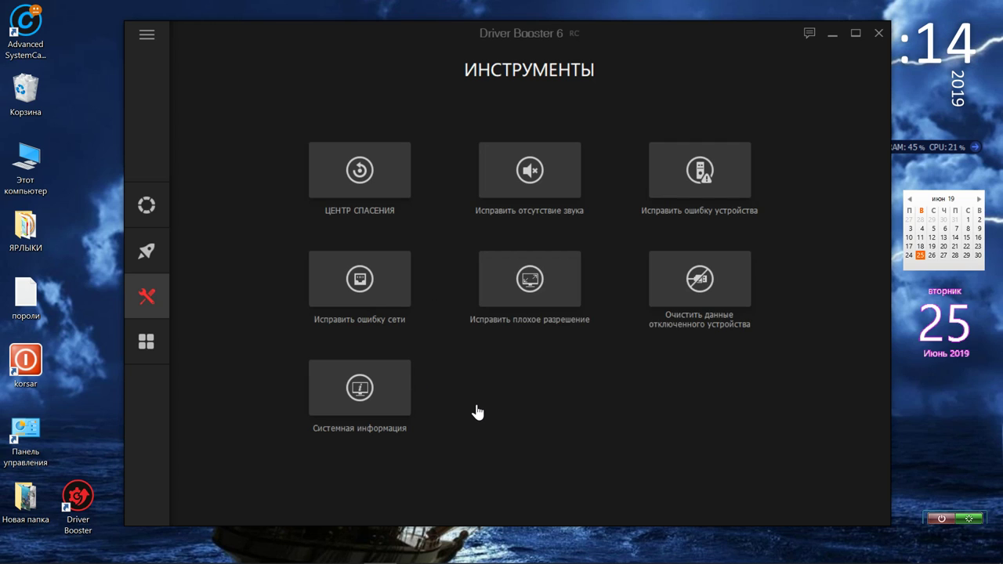
{"action": "left_click", "coordinate": [172, 343]}
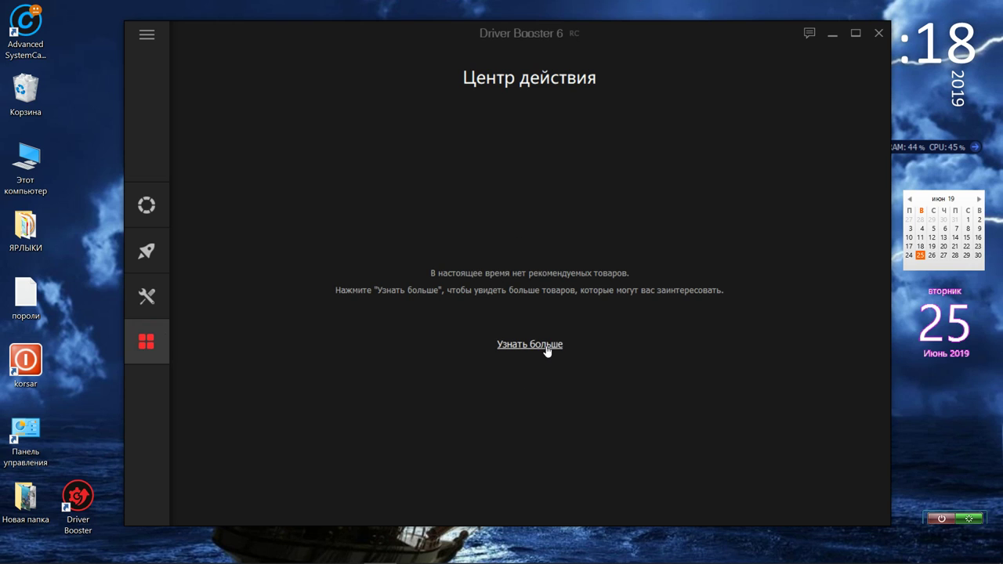
{"action": "left_click", "coordinate": [146, 209]}
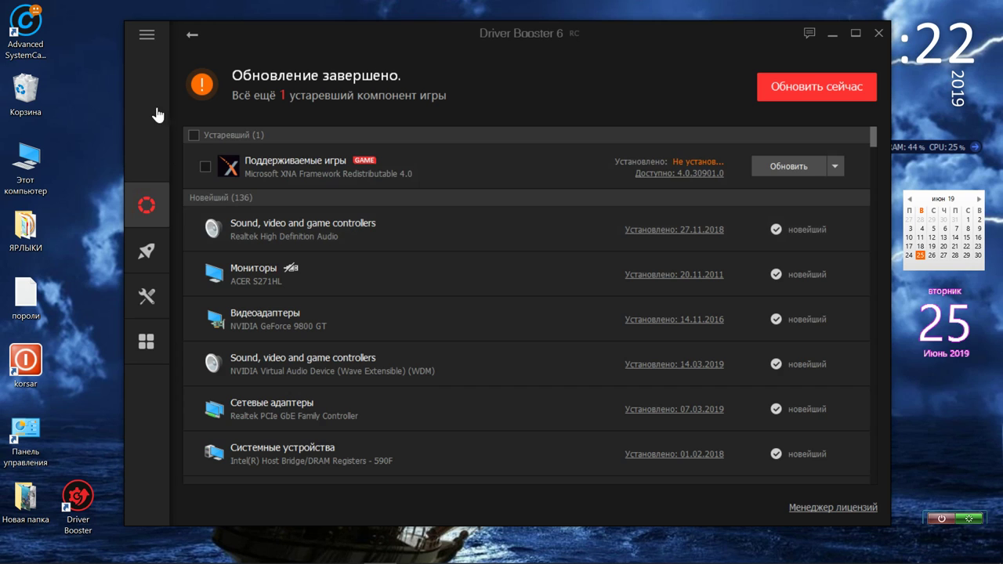
- Examine the general and scan options in the program settings and close them without changes
{"action": "left_click", "coordinate": [145, 35]}
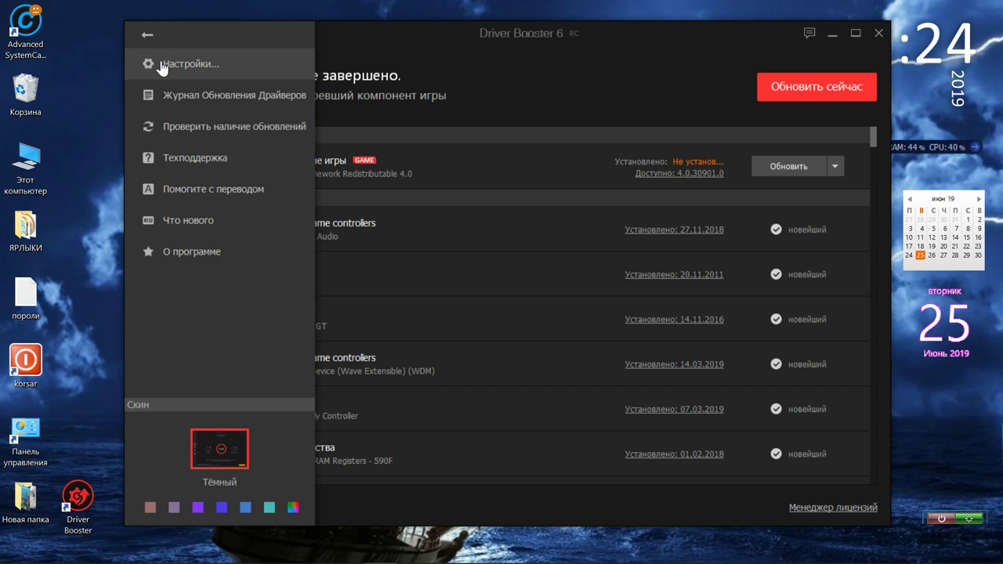
{"action": "left_click", "coordinate": [145, 64]}
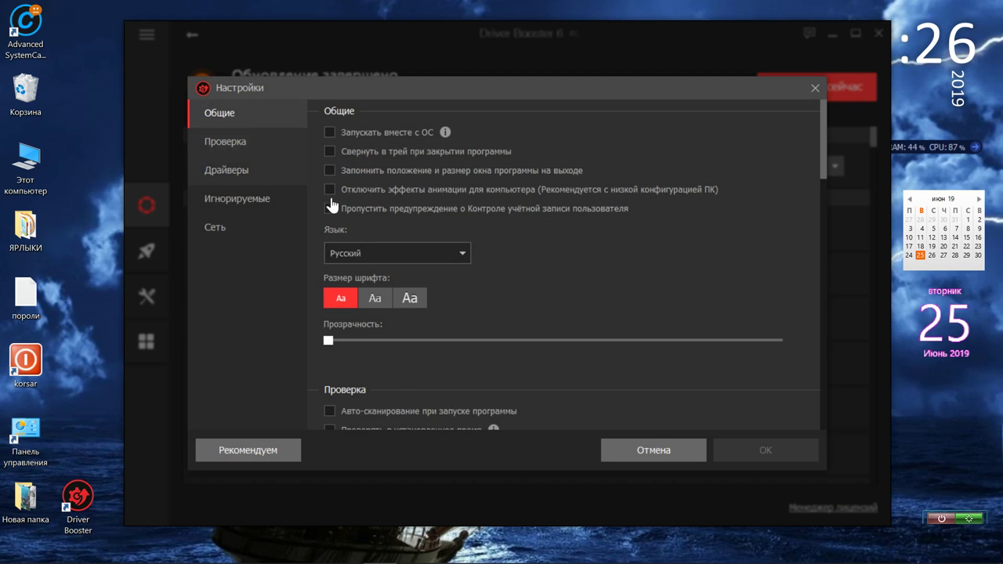
{"action": "scroll", "coordinate": [357, 239], "scroll_direction": "down", "scroll_amount": 2}
{"action": "scroll", "coordinate": [357, 239], "scroll_direction": "down", "scroll_amount": 3}
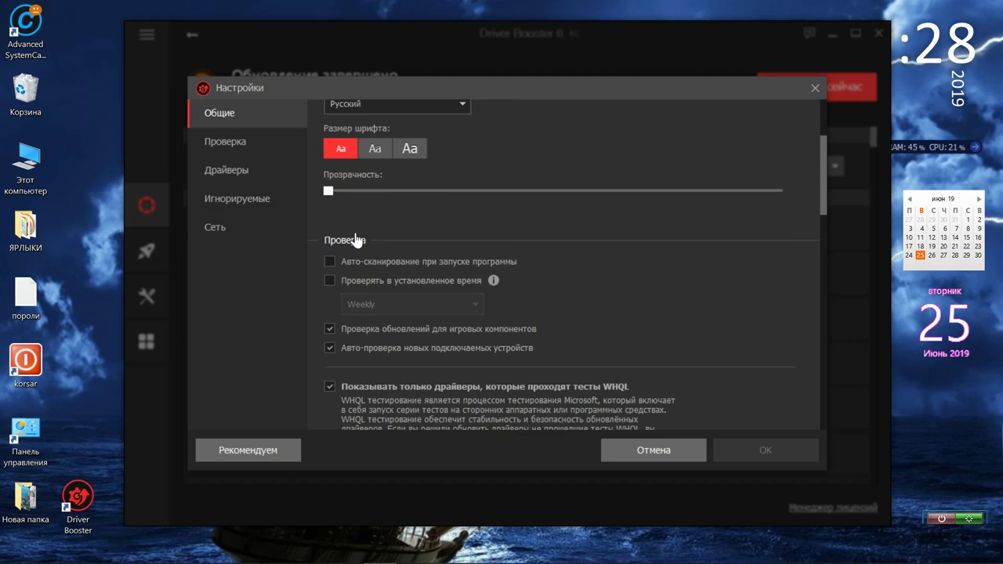
{"action": "scroll", "coordinate": [359, 240], "scroll_direction": "up", "scroll_amount": 3}
{"action": "scroll", "coordinate": [359, 239], "scroll_direction": "up", "scroll_amount": 1}
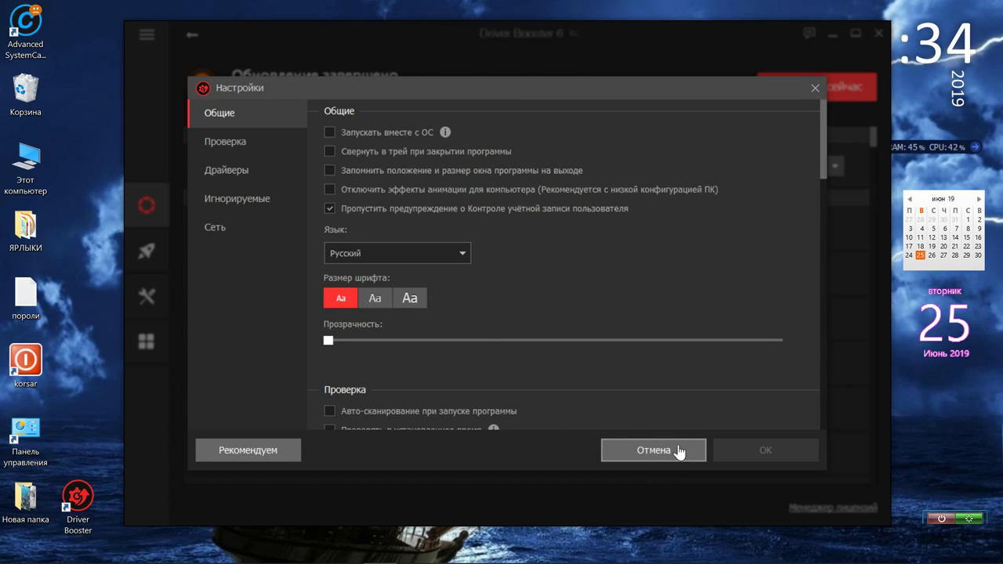
{"action": "left_click", "coordinate": [654, 450]}
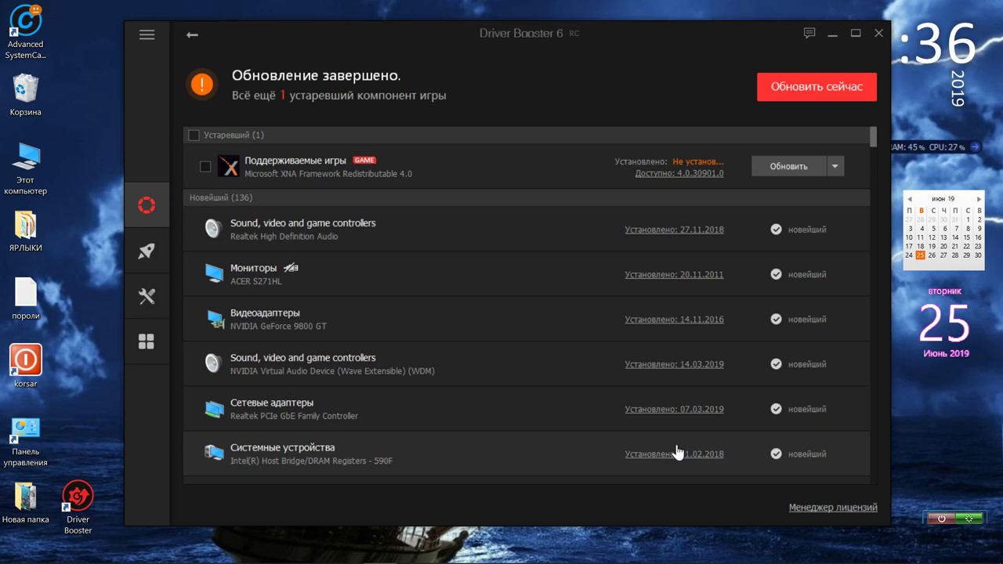
{"action": "scroll", "coordinate": [678, 452], "scroll_direction": "down", "scroll_amount": 5}
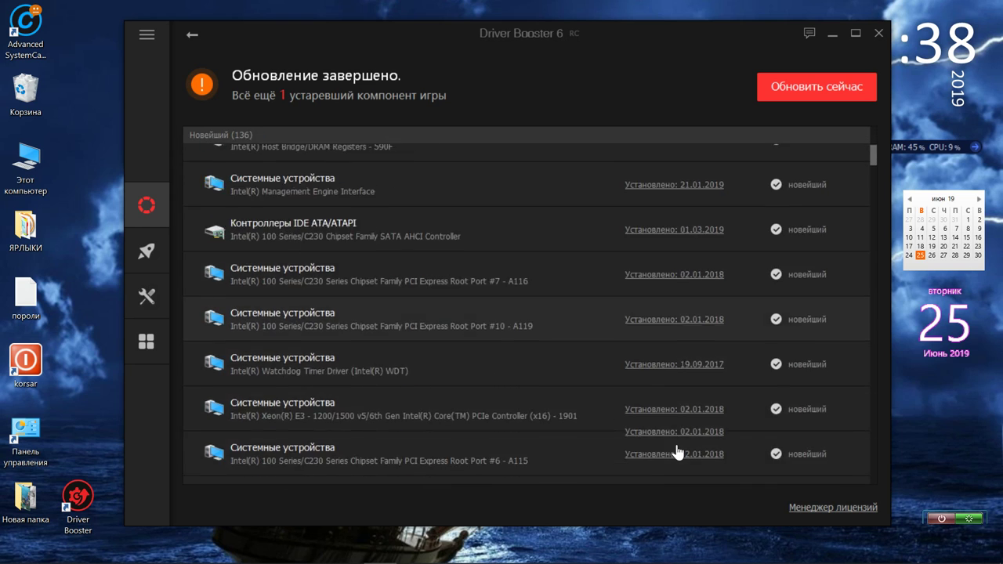
{"action": "scroll", "coordinate": [678, 453], "scroll_direction": "up", "scroll_amount": 5}
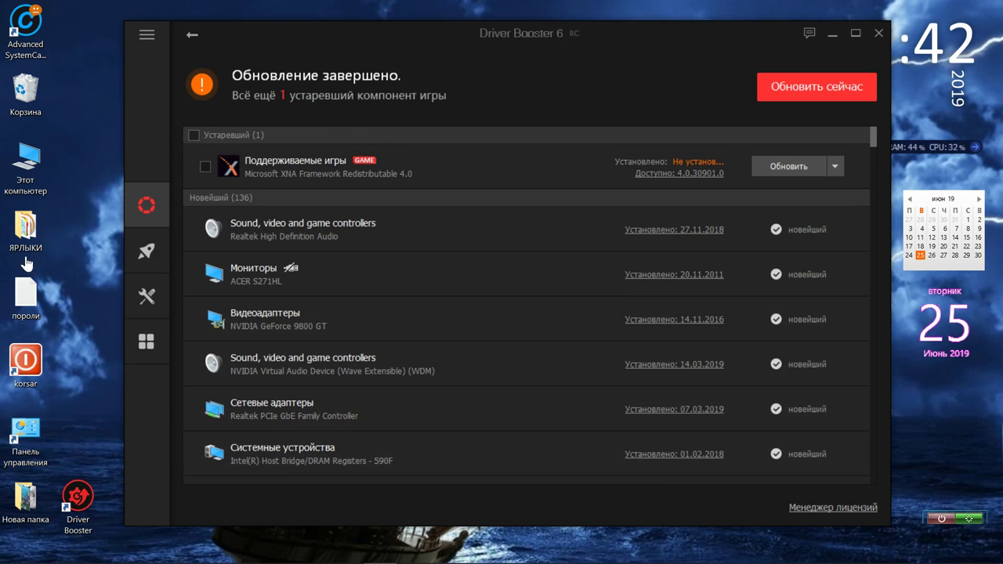
- Launch the SDI_x64_R1809 application from the SDI_x64_R1809 folder on drive G: to cross-check the driver status
{"action": "left_click", "coordinate": [30, 187]}
{"action": "left_click", "coordinate": [29, 187]}
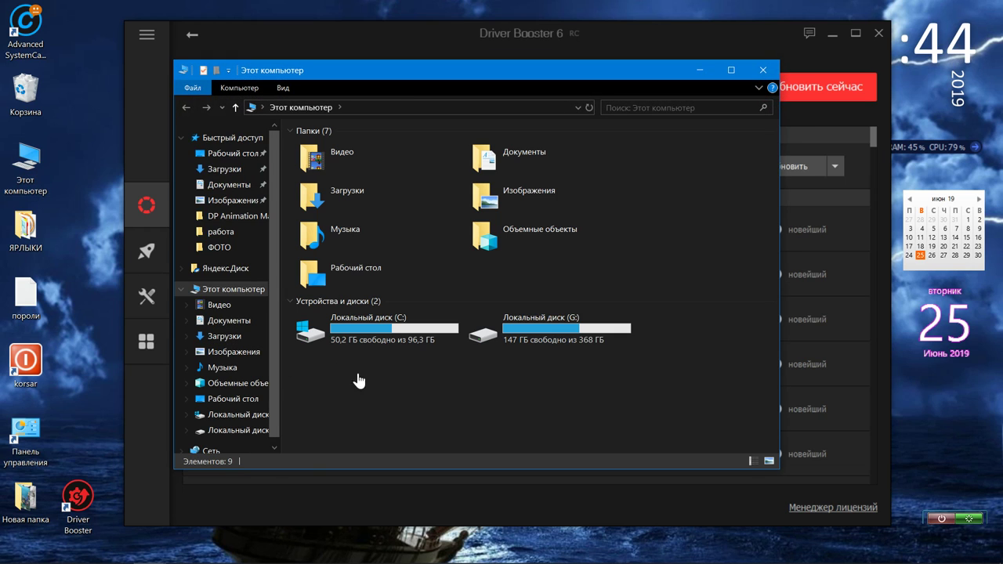
{"action": "left_click", "coordinate": [529, 344]}
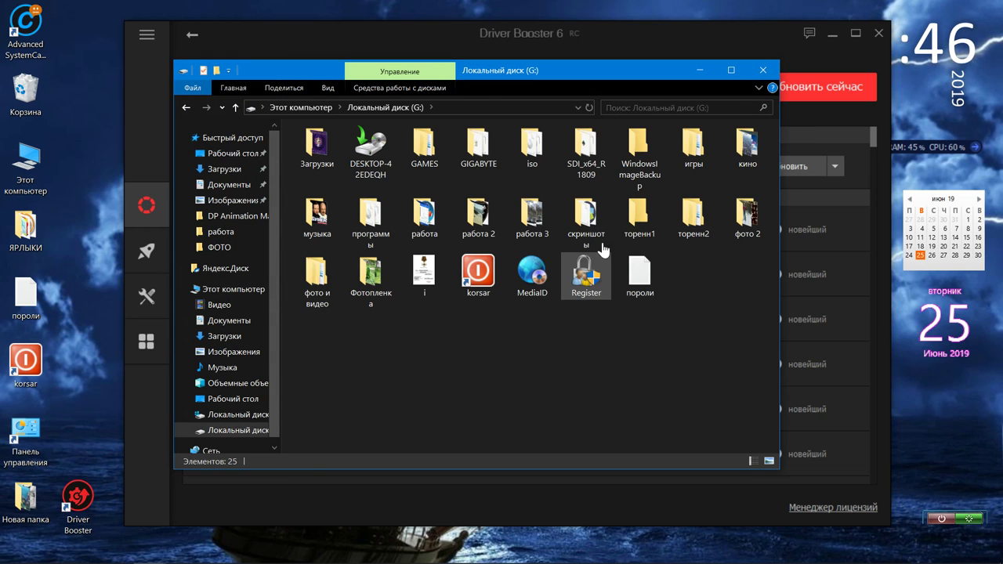
{"action": "double_click", "coordinate": [594, 175]}
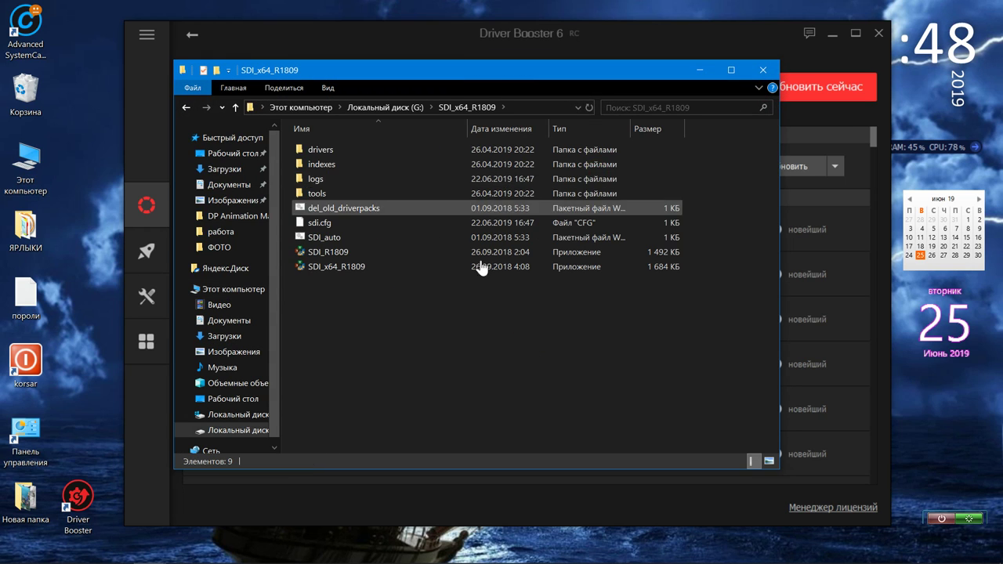
{"action": "left_click", "coordinate": [339, 268]}
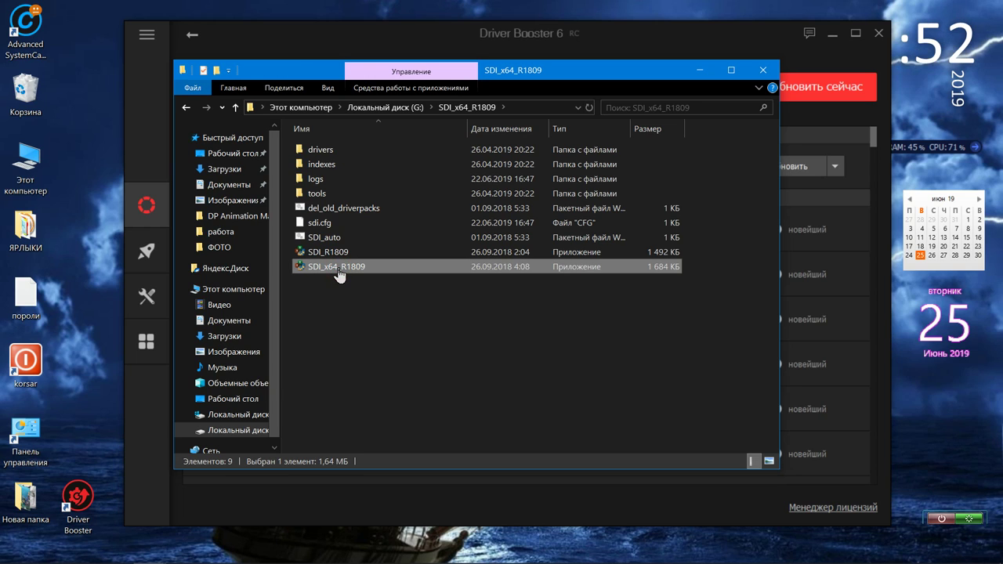
{"action": "double_click", "coordinate": [337, 267]}
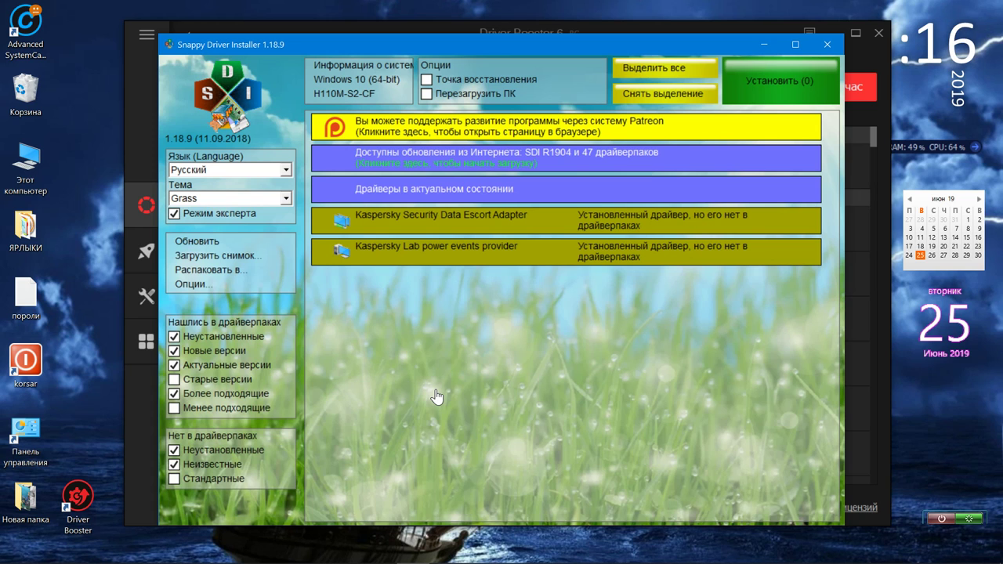
- Close Snappy Driver Installer and the folder window, and return Driver Booster from the update results to its start screen
{"action": "left_click", "coordinate": [823, 48]}
{"action": "left_click", "coordinate": [762, 72]}
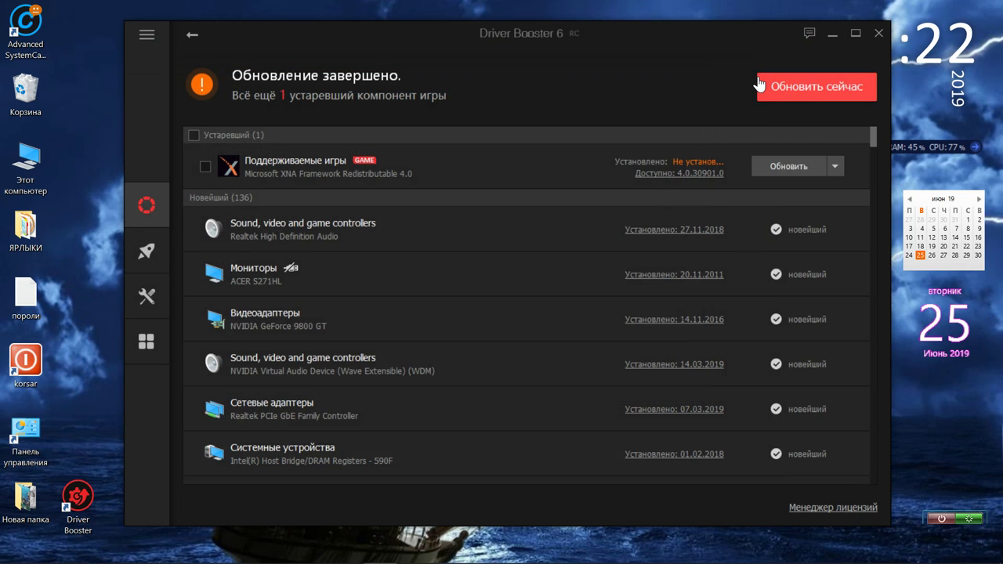
{"action": "scroll", "coordinate": [672, 259], "scroll_direction": "down", "scroll_amount": 3}
{"action": "scroll", "coordinate": [673, 261], "scroll_direction": "up", "scroll_amount": 3}
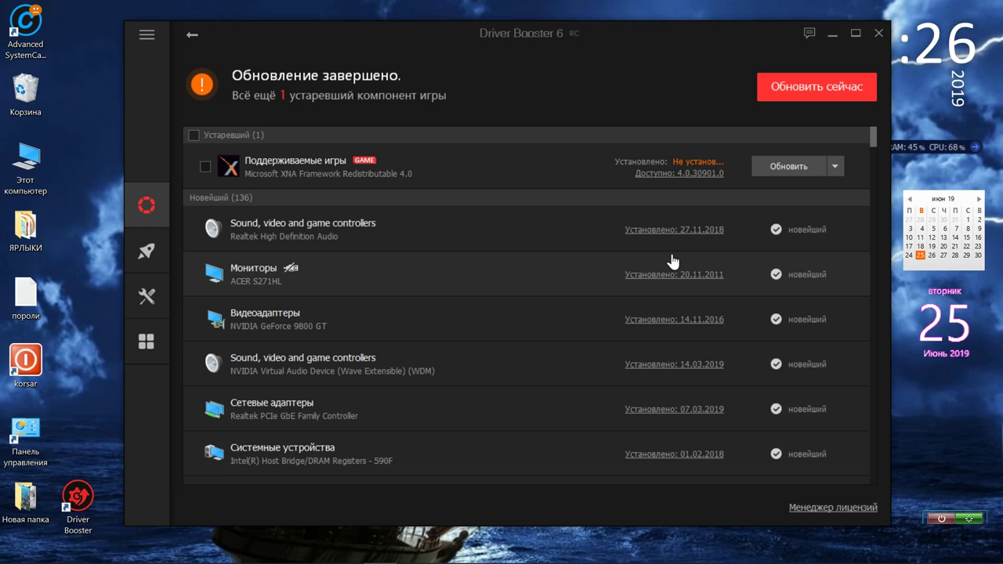
{"action": "scroll", "coordinate": [673, 260], "scroll_direction": "down", "scroll_amount": 3}
{"action": "scroll", "coordinate": [673, 260], "scroll_direction": "up", "scroll_amount": 3}
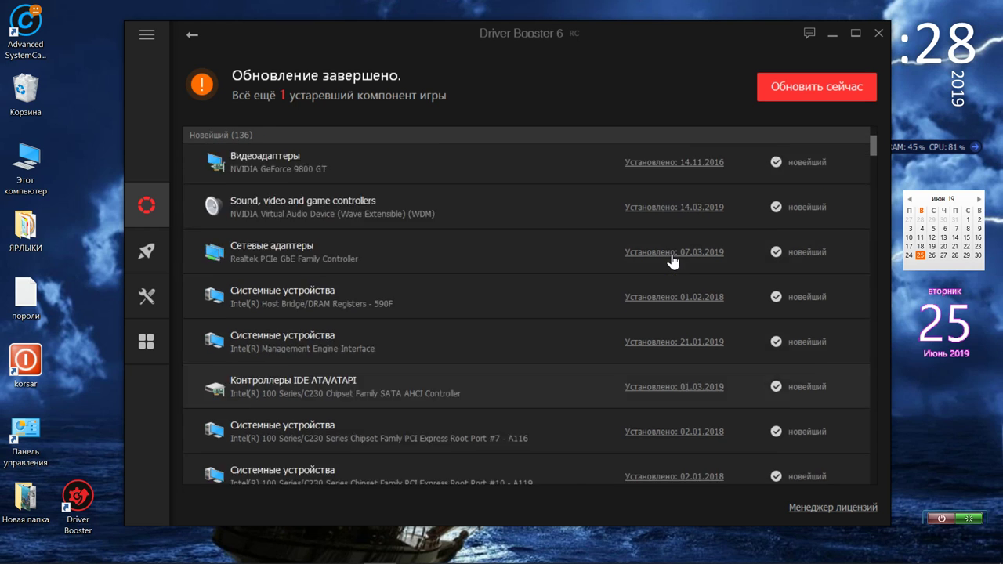
{"action": "scroll", "coordinate": [673, 260], "scroll_direction": "up", "scroll_amount": 1}
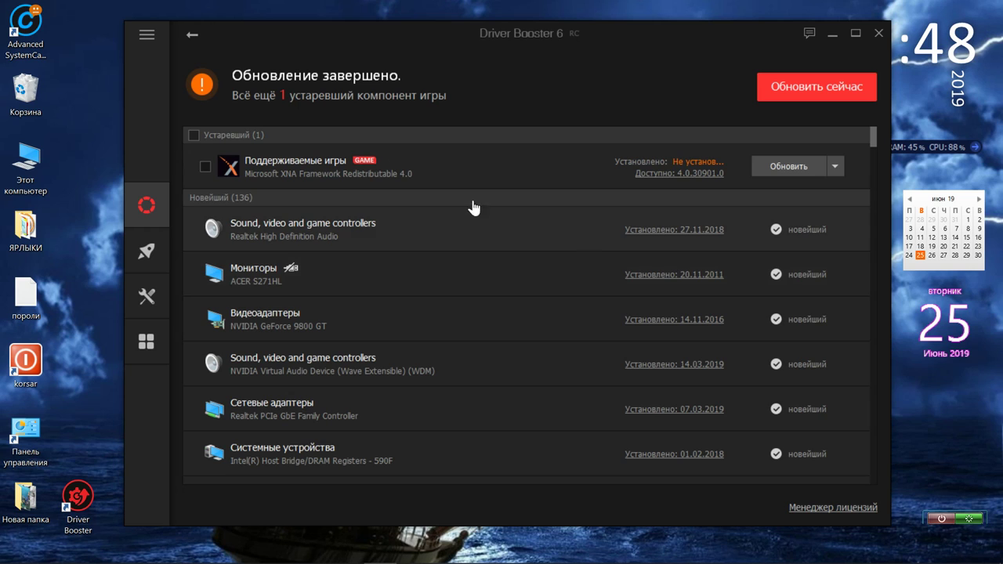
{"action": "left_click", "coordinate": [194, 41]}
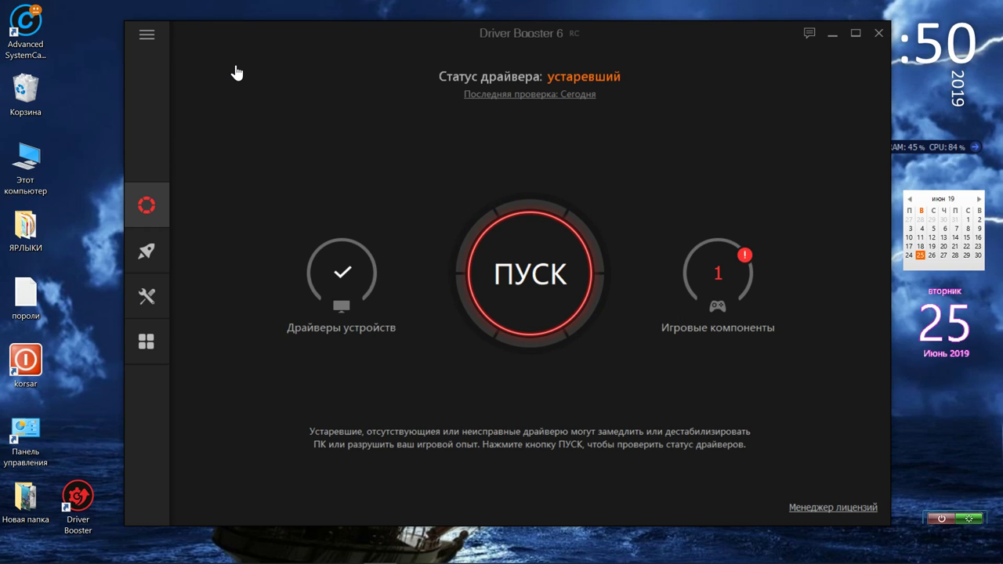